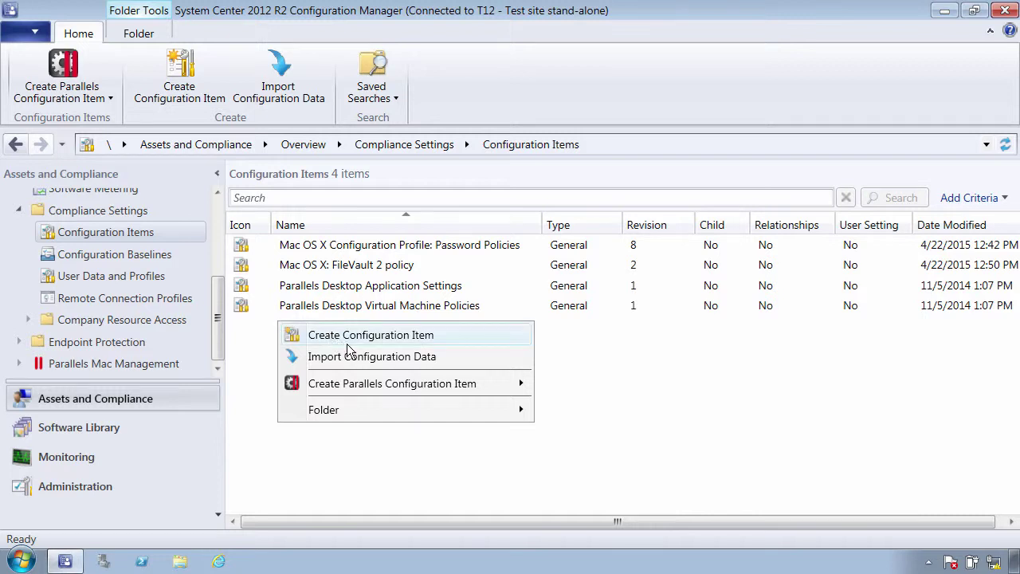
# Review the Password Policies profile, adding Exchange and Dock payloads, then close it without saving
pyautogui.moveTo(436, 386)
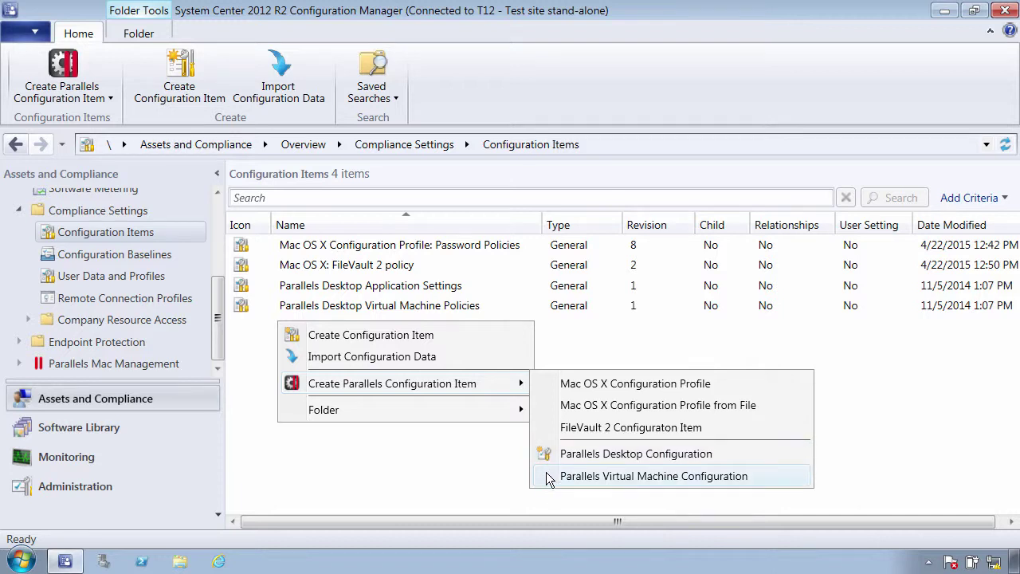
pyautogui.click(495, 459)
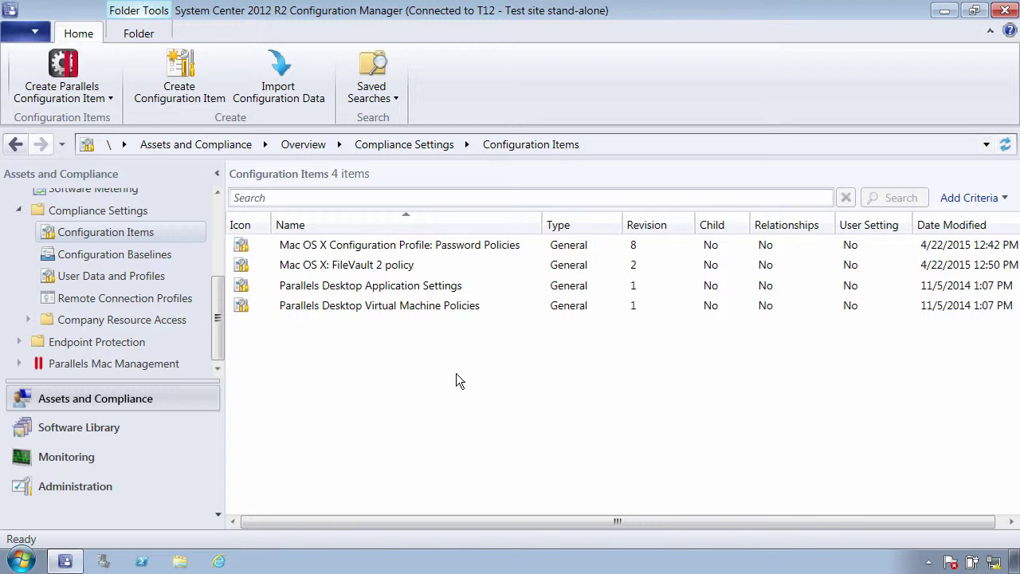
pyautogui.rightClick(372, 251)
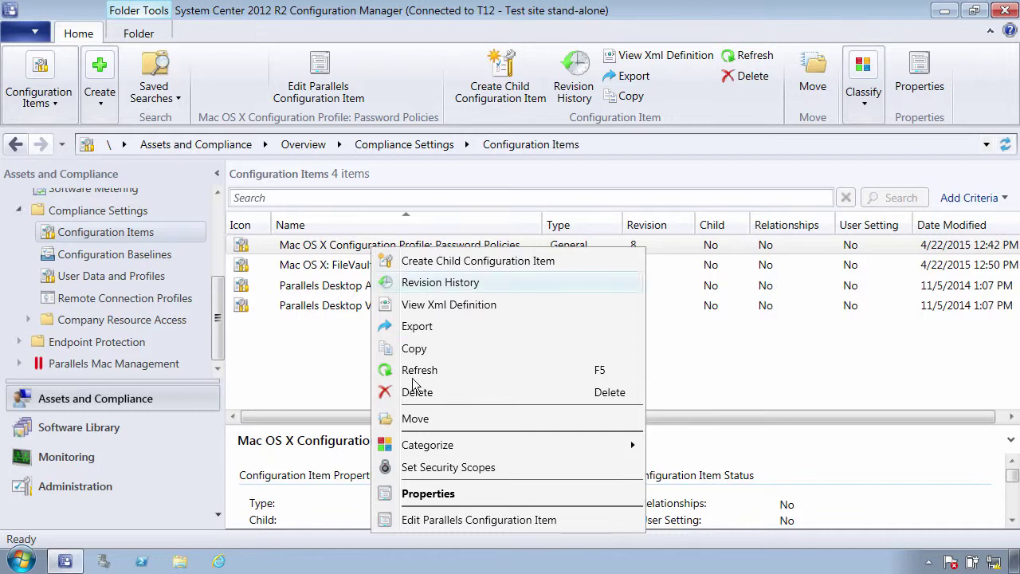
pyautogui.click(422, 522)
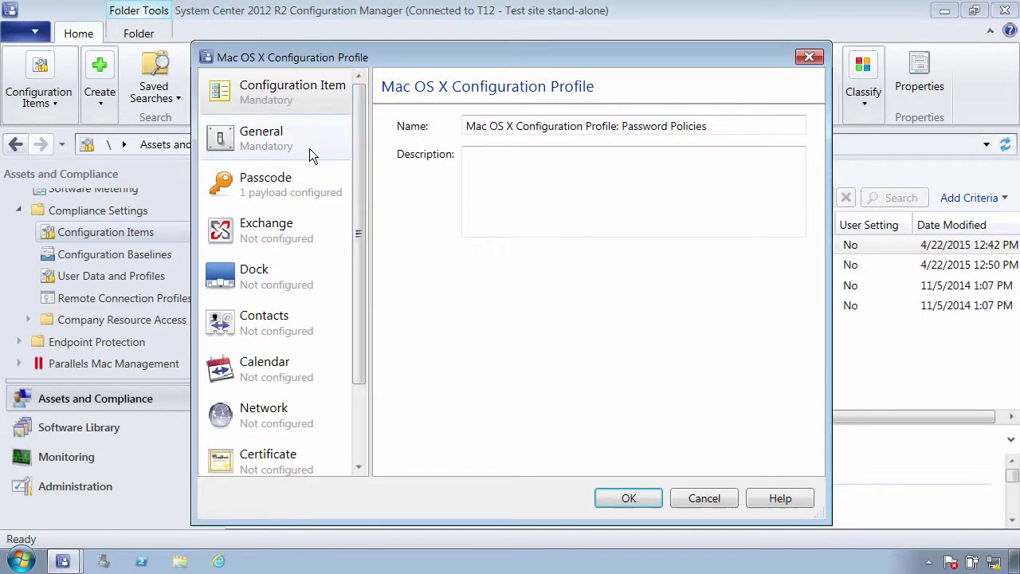
pyautogui.click(310, 151)
pyautogui.press('Down')
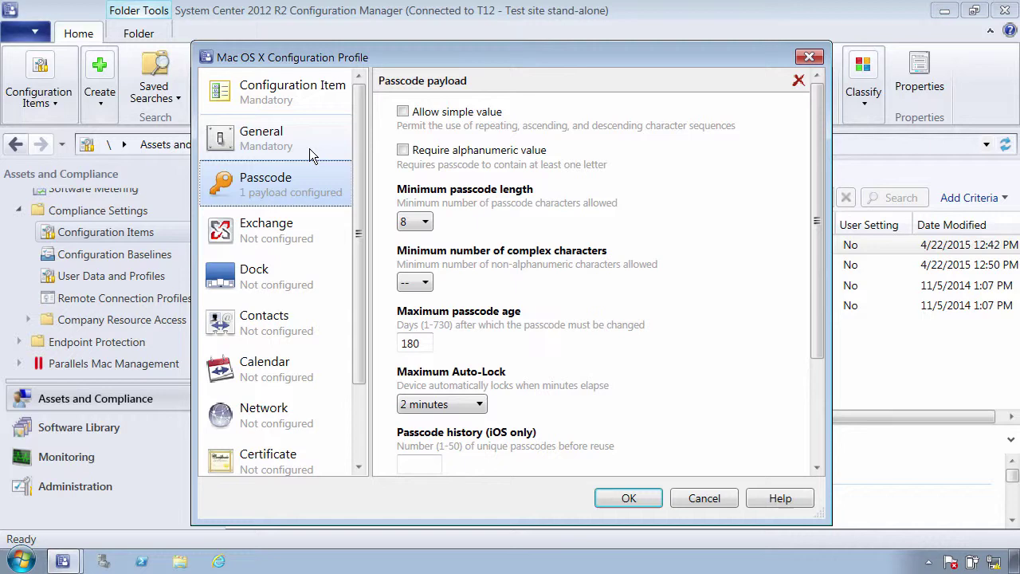
pyautogui.click(295, 227)
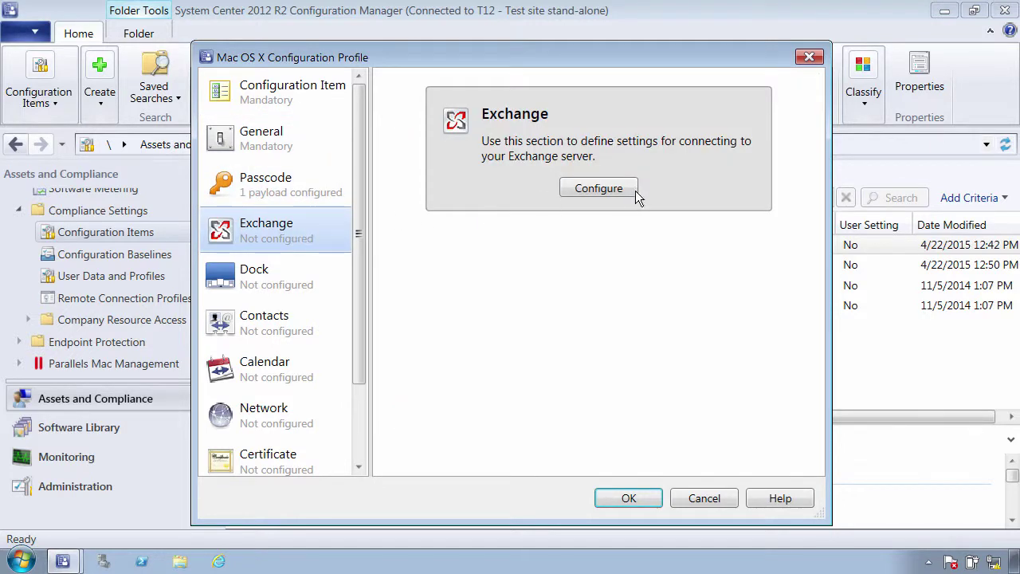
pyautogui.click(605, 188)
pyautogui.click(278, 270)
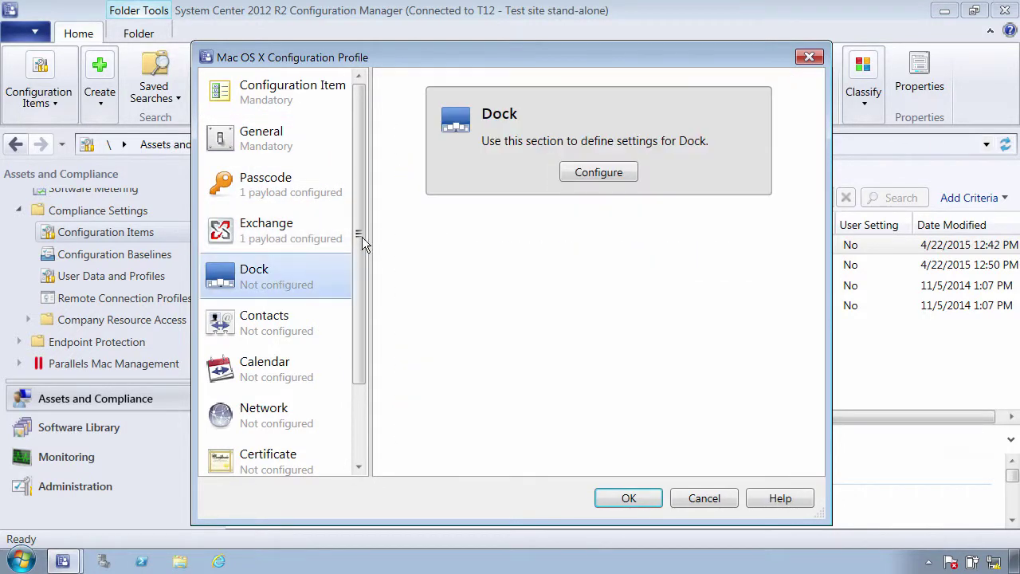
pyautogui.click(586, 180)
pyautogui.press('Escape')
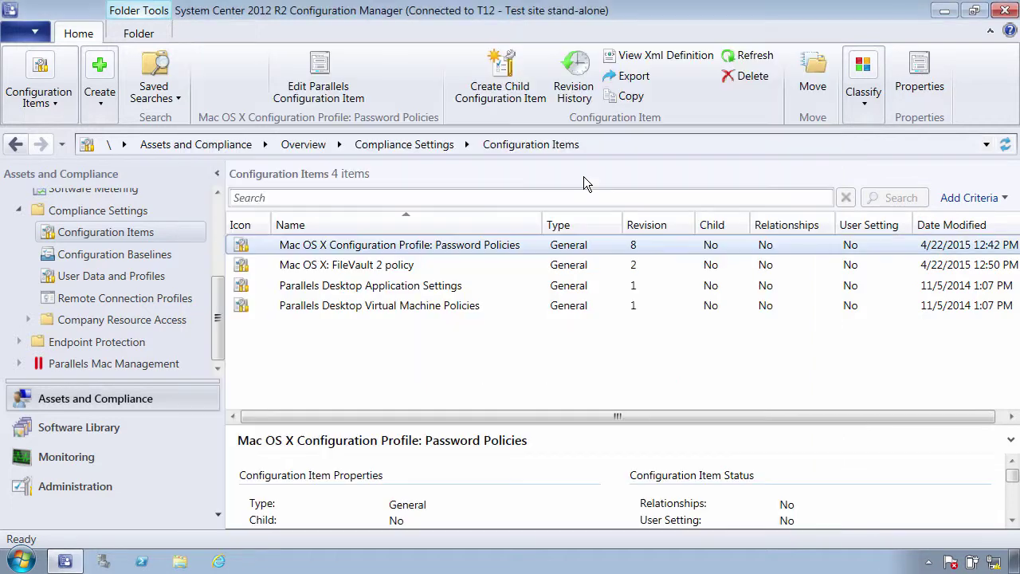
# Try a Mac OS X profile 'From external .mobileconfig' using Settings_for_Everyone.mobileconfig, then dismiss it
pyautogui.click(360, 317)
pyautogui.rightClick(359, 318)
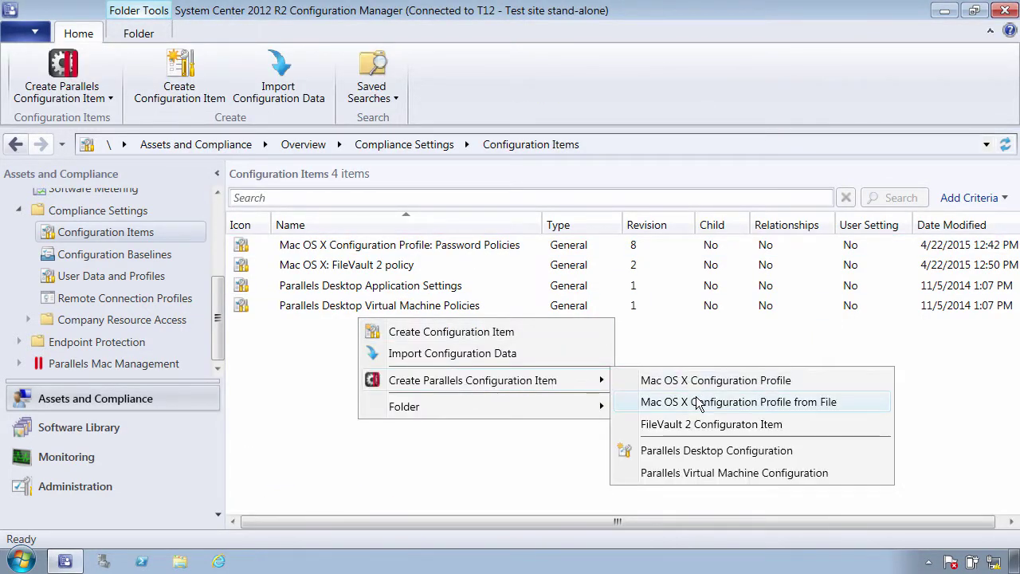
pyautogui.click(695, 398)
pyautogui.write('From ext')
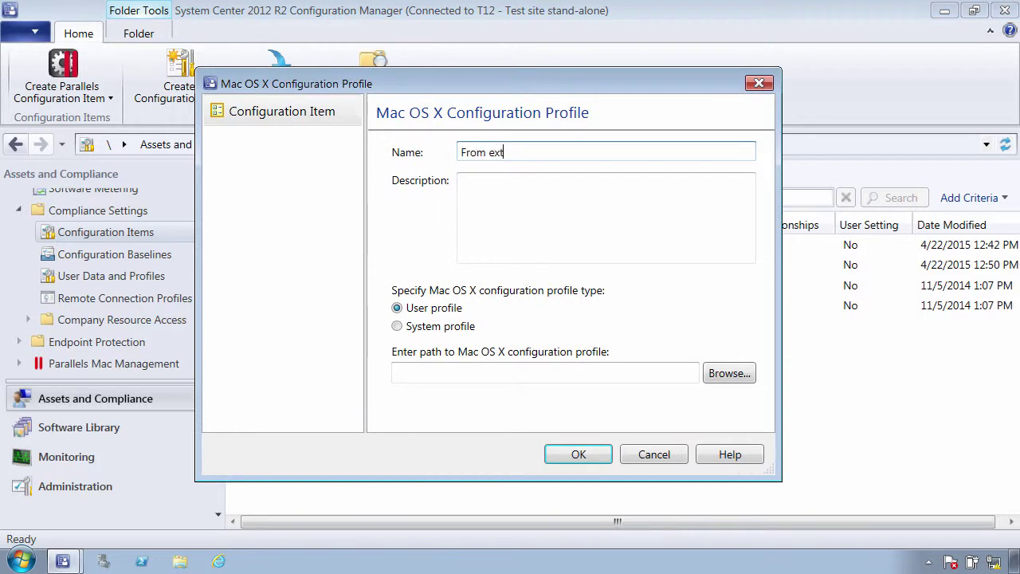
pyautogui.write('ernal .mobileconfig')
pyautogui.click(727, 372)
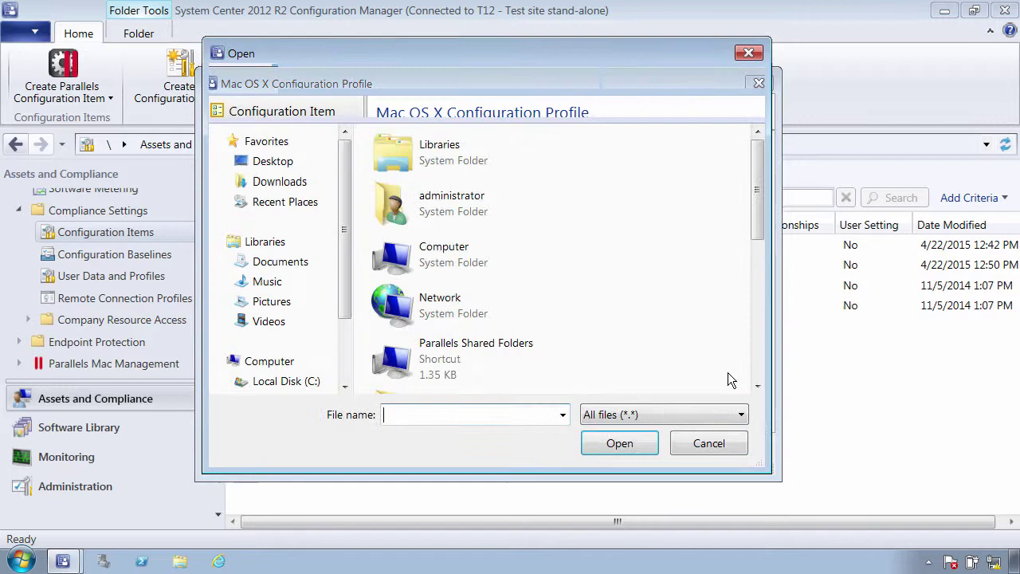
pyautogui.moveTo(760, 201); pyautogui.dragTo(761, 354)
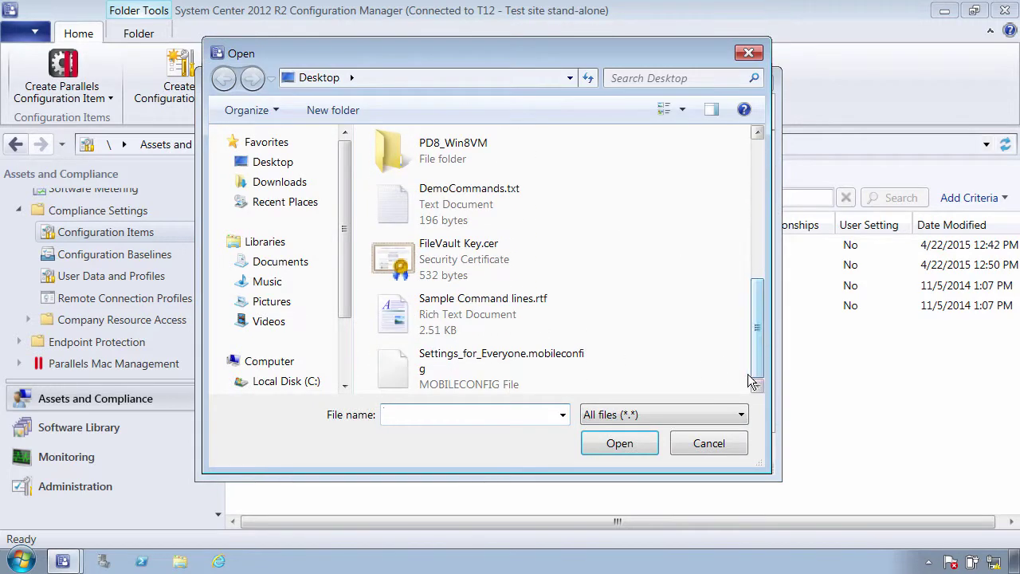
pyautogui.doubleClick(581, 367)
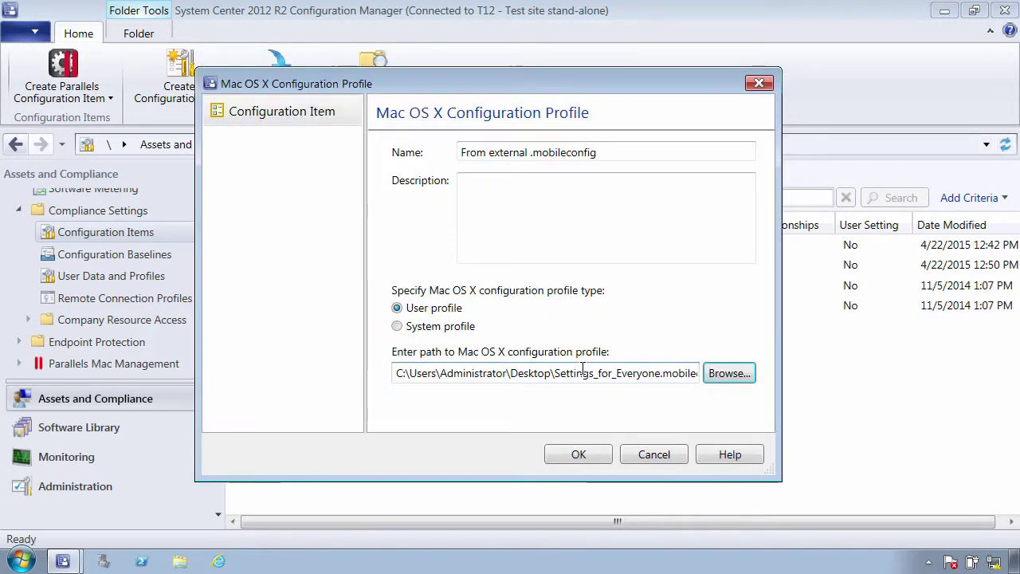
pyautogui.press('Escape')
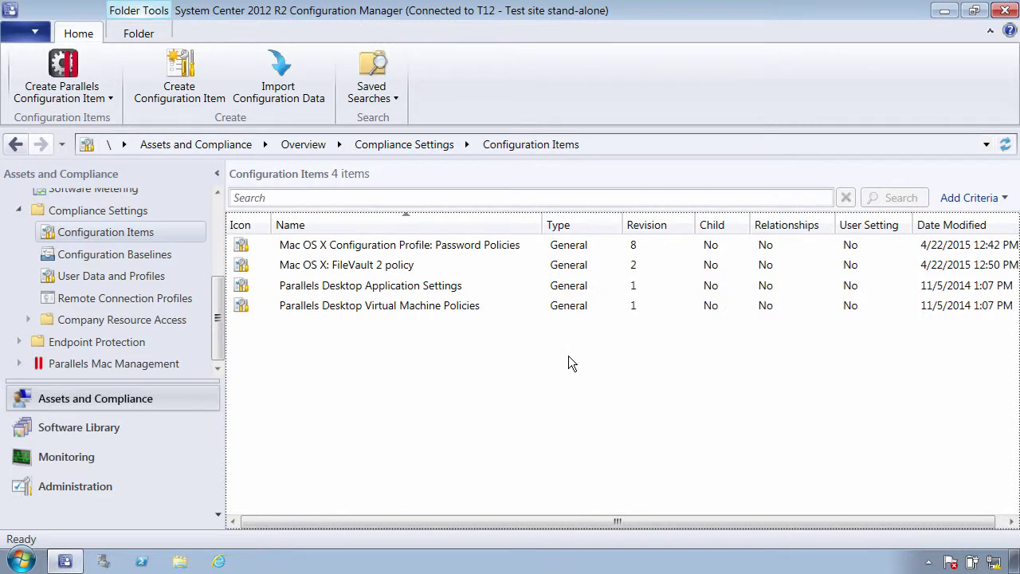
# Start a 'FileVault Personal keys' FileVault 2 item with Personal key type and view encryption information properties
pyautogui.rightClick(518, 336)
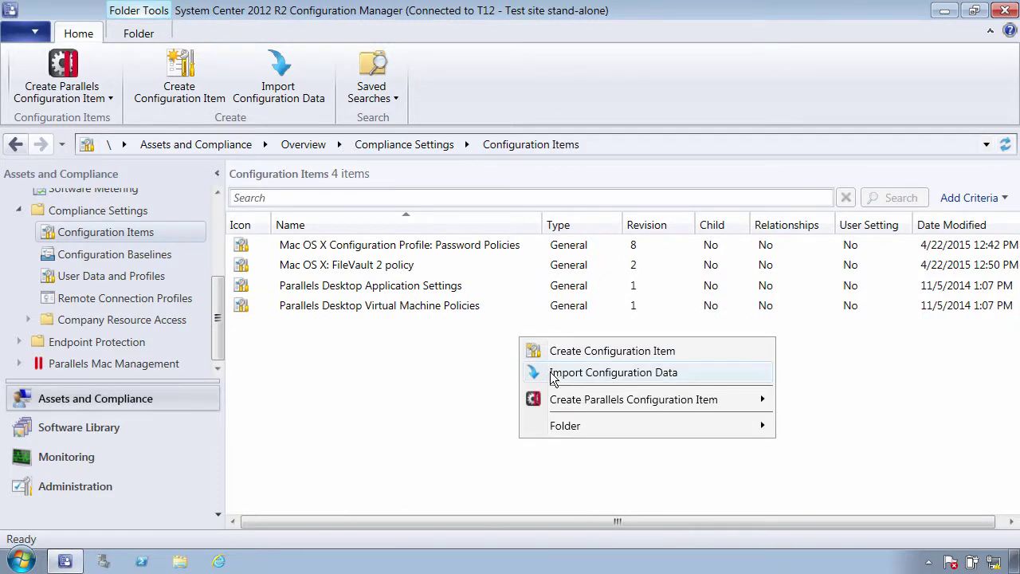
pyautogui.moveTo(560, 401)
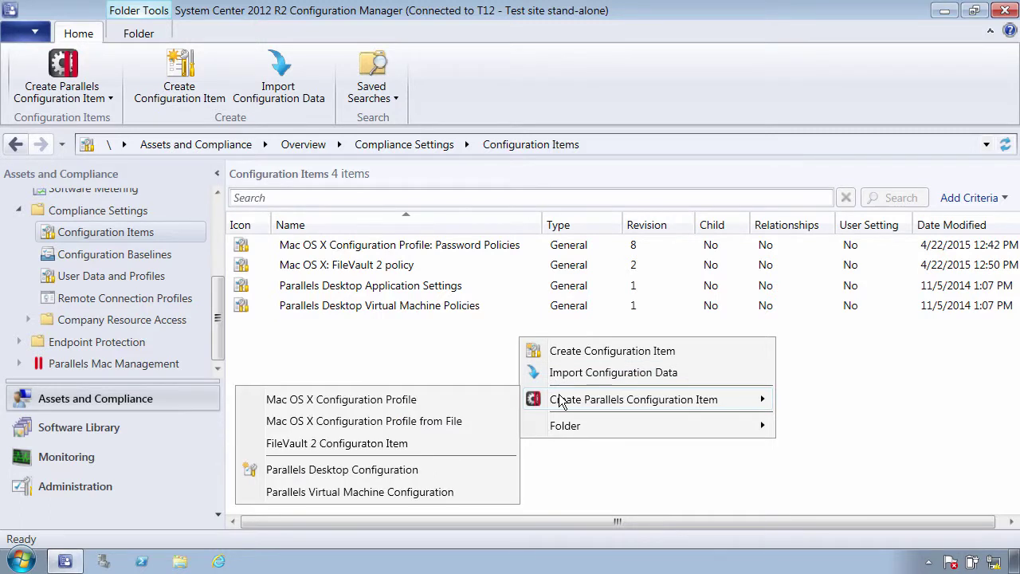
pyautogui.click(429, 444)
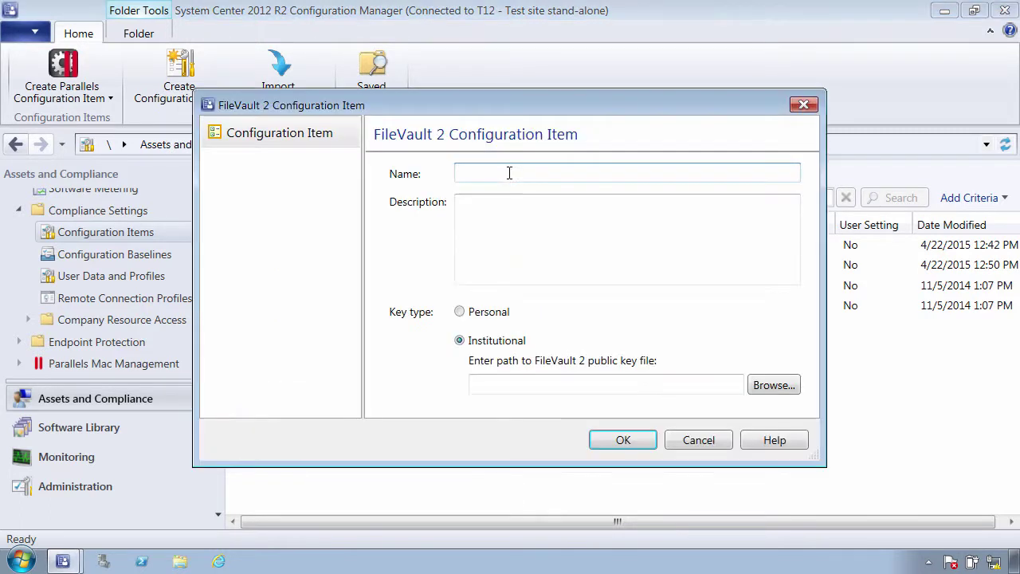
pyautogui.write('File')
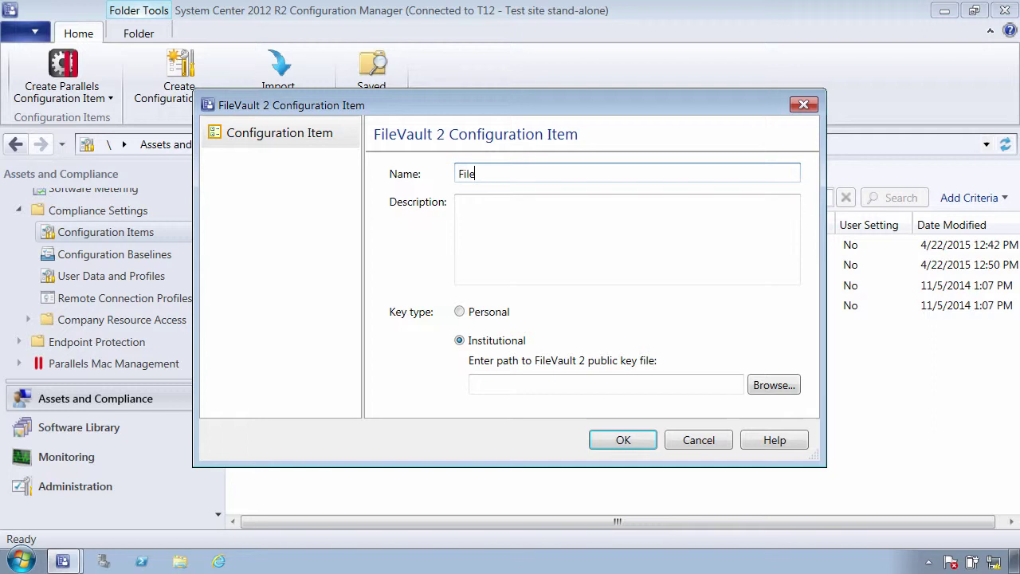
pyautogui.write('Vault Personal keys')
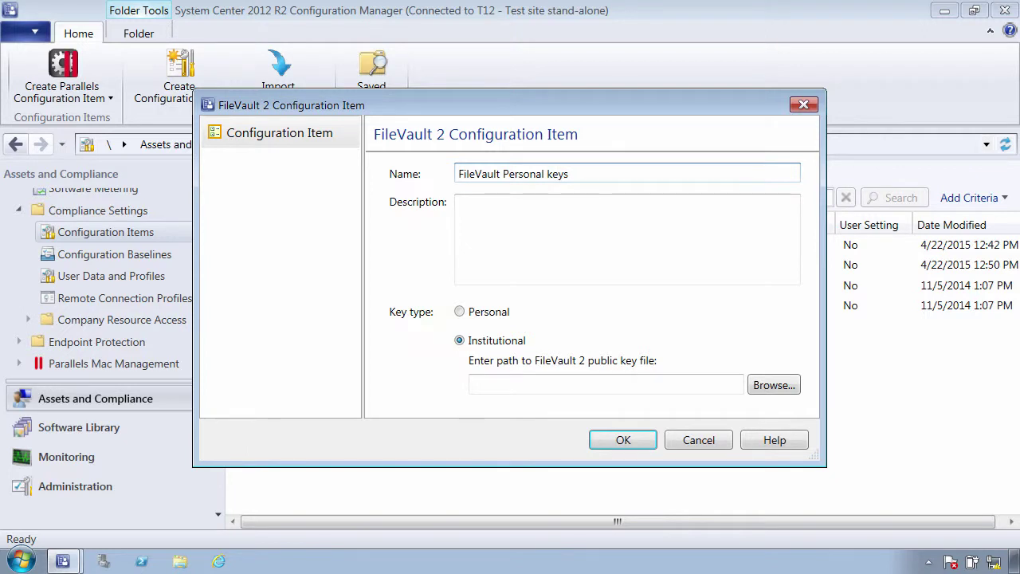
pyautogui.click(483, 320)
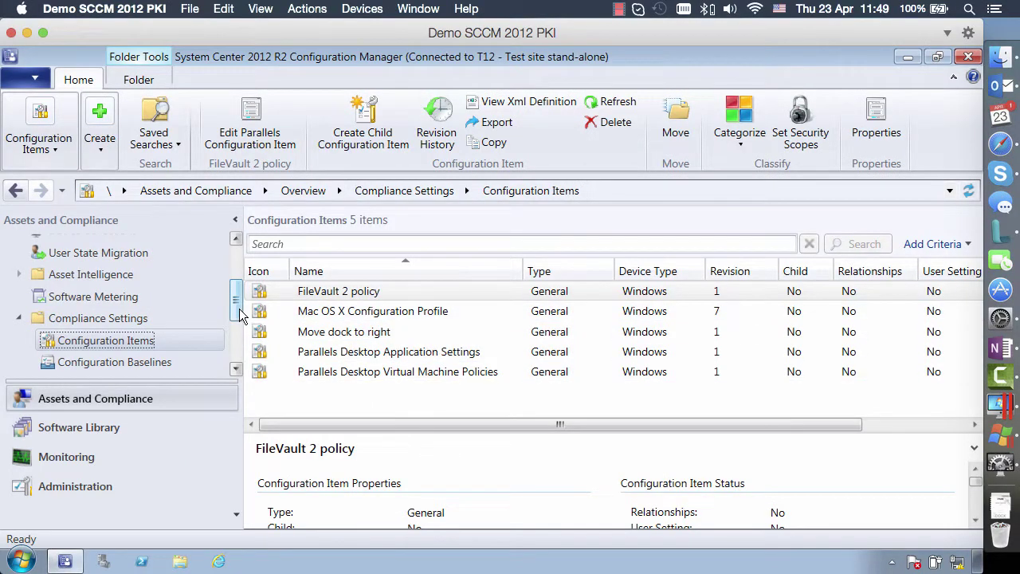
pyautogui.moveTo(239, 309); pyautogui.dragTo(236, 352)
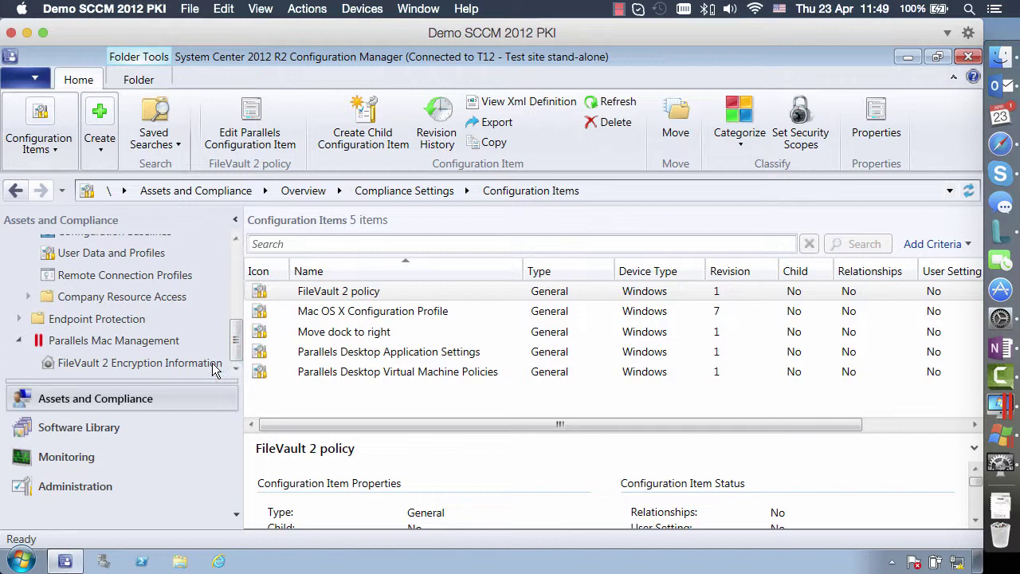
pyautogui.click(191, 363)
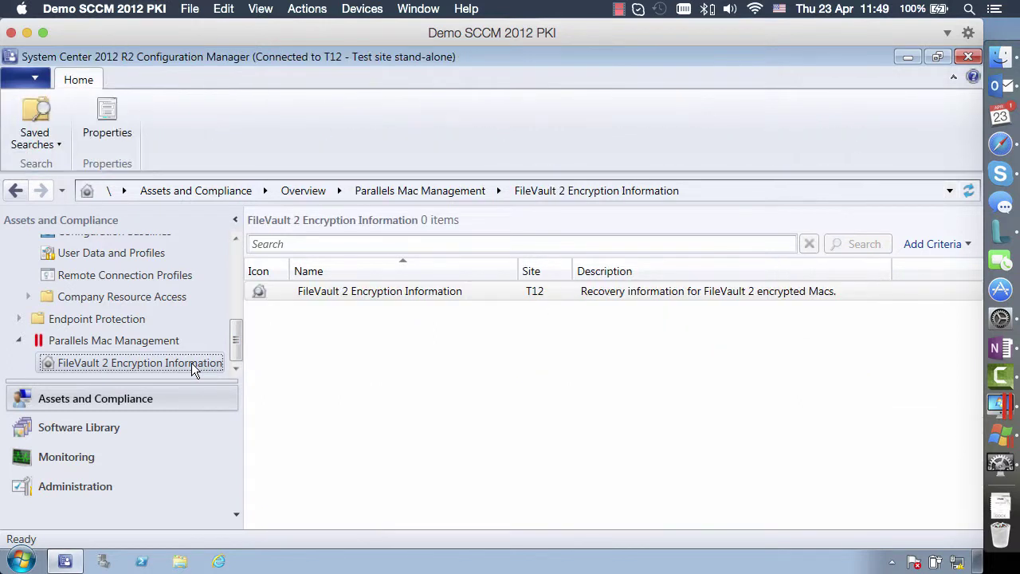
pyautogui.click(328, 292)
pyautogui.rightClick(328, 292)
pyautogui.click(368, 307)
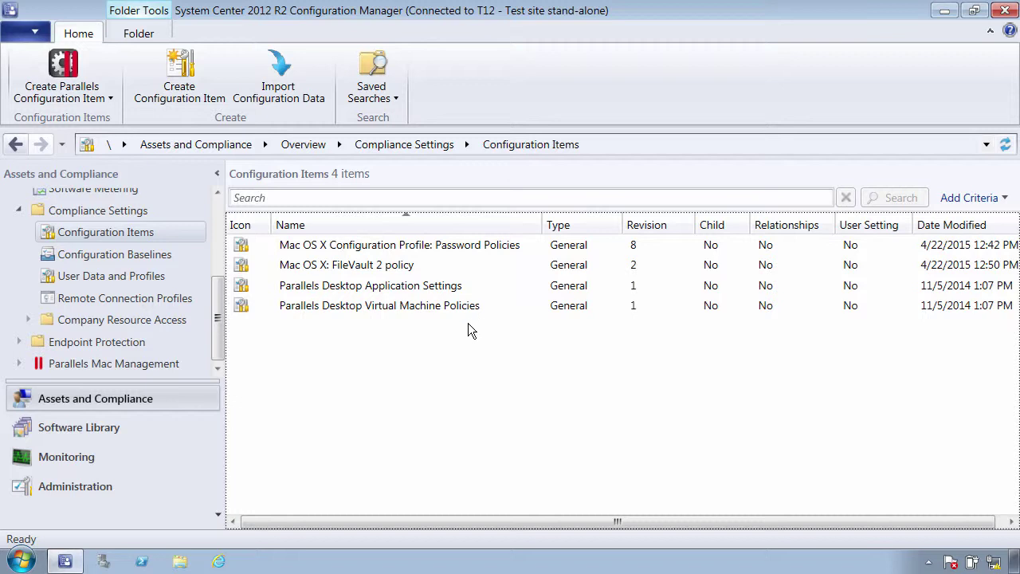
# Create a Mac OS X configuration item named 'Script Configuration Item' and continue to platforms
pyautogui.rightClick(468, 323)
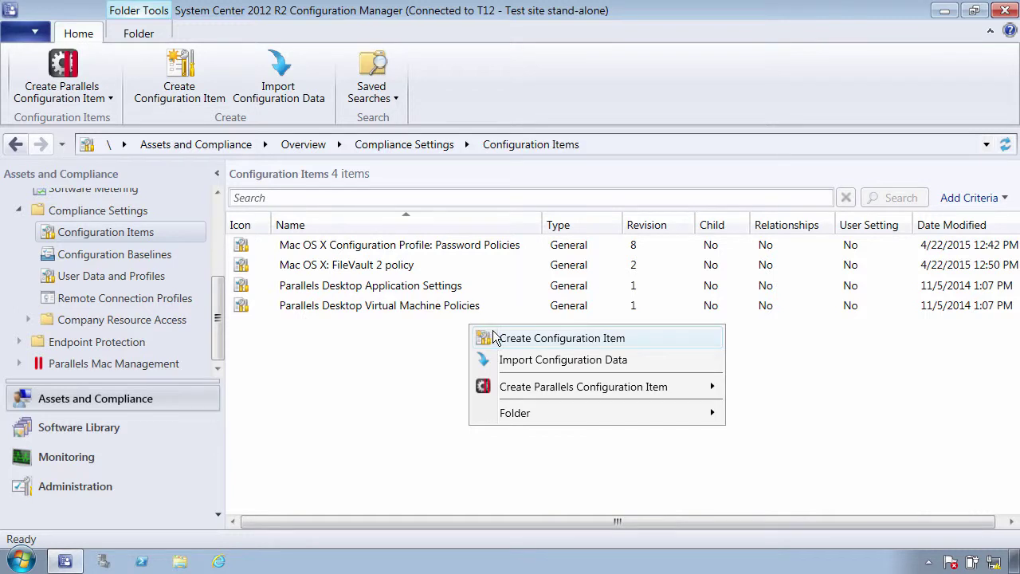
pyautogui.click(494, 338)
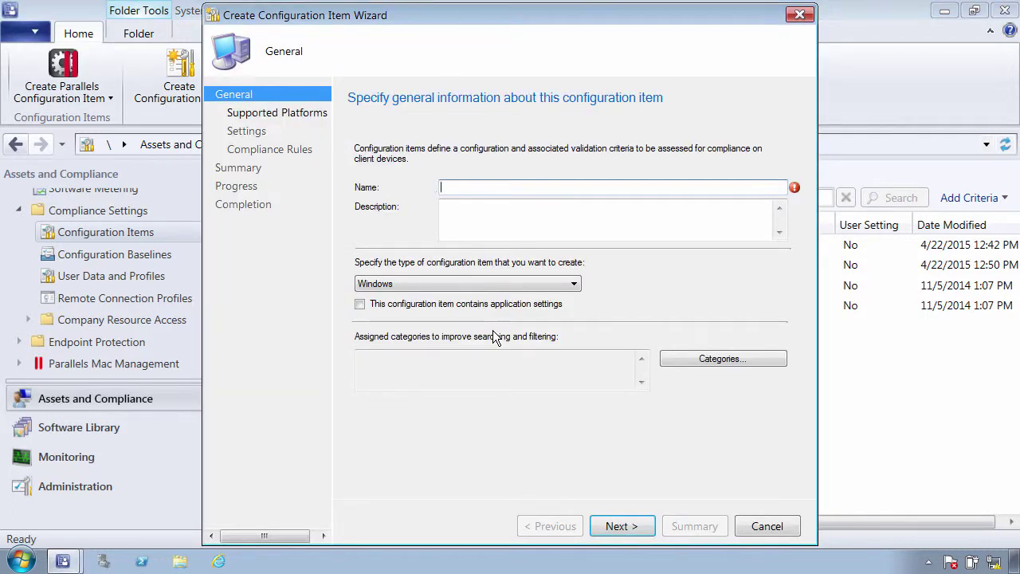
pyautogui.write('Script ')
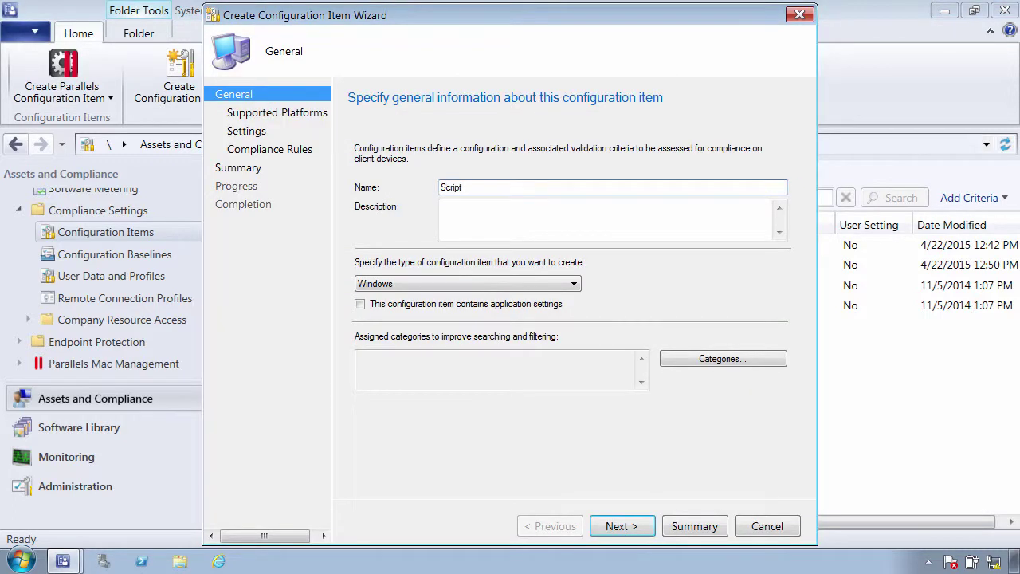
pyautogui.write('Configuration Item')
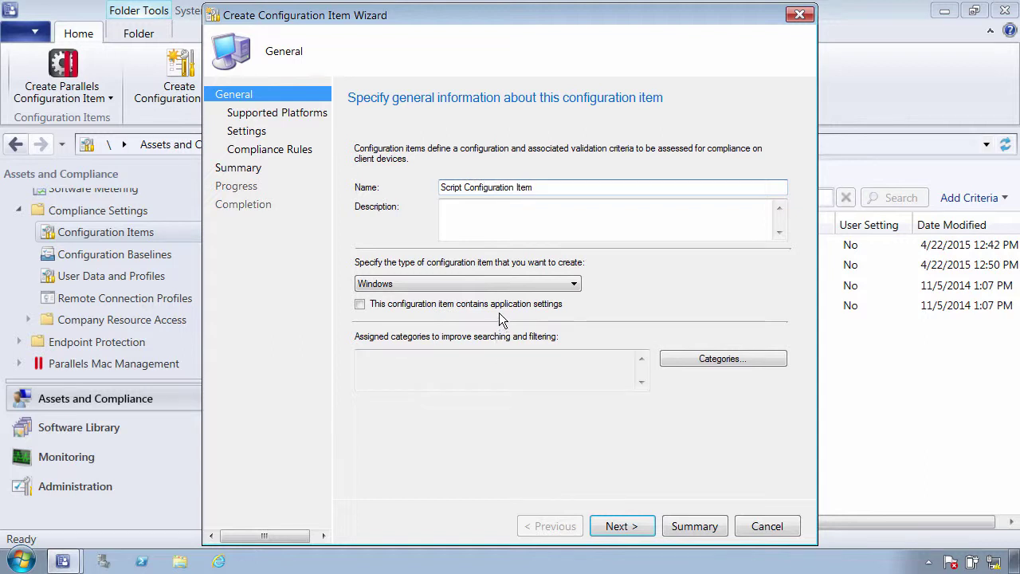
pyautogui.click(487, 286)
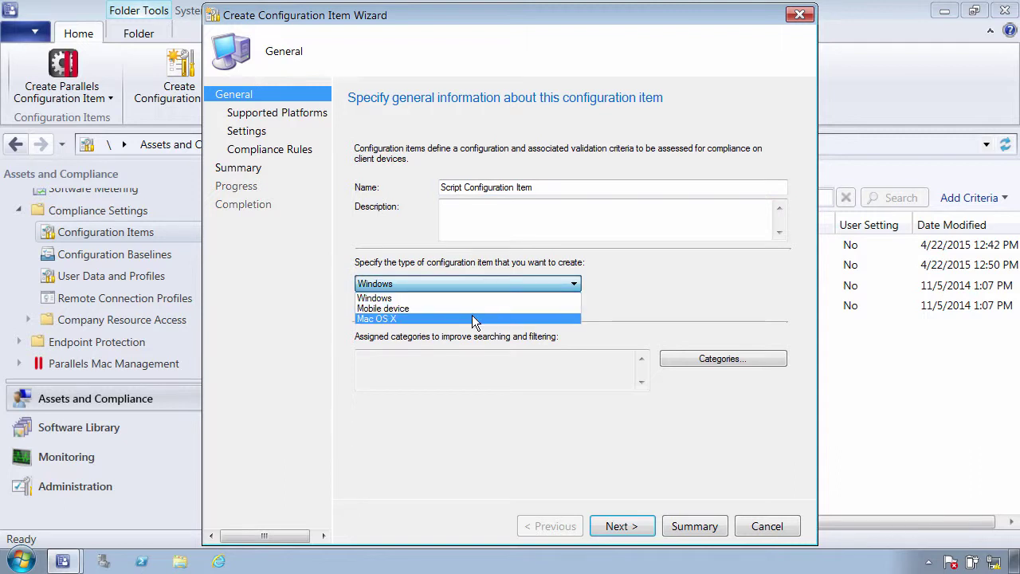
pyautogui.click(471, 316)
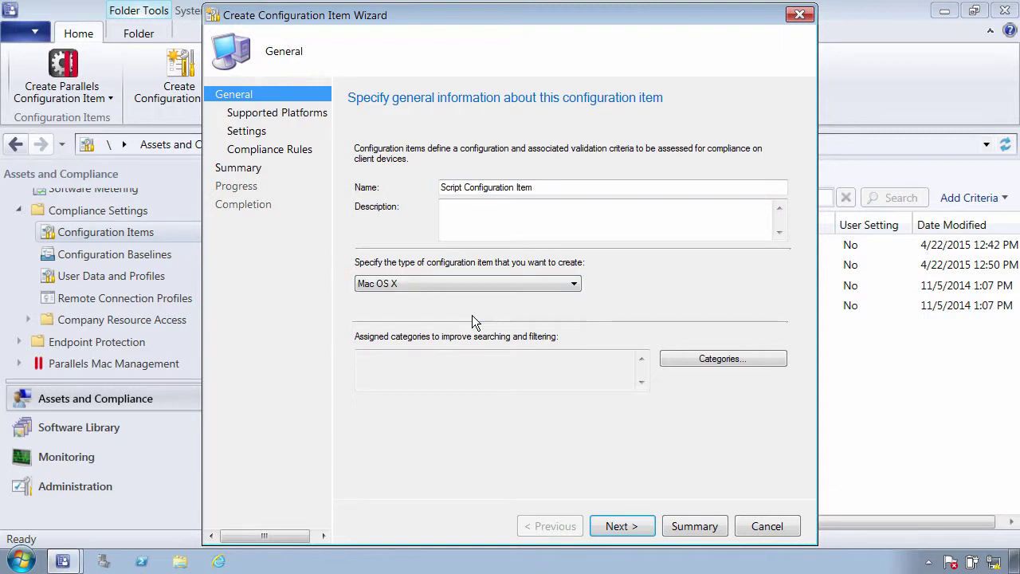
pyautogui.click(621, 527)
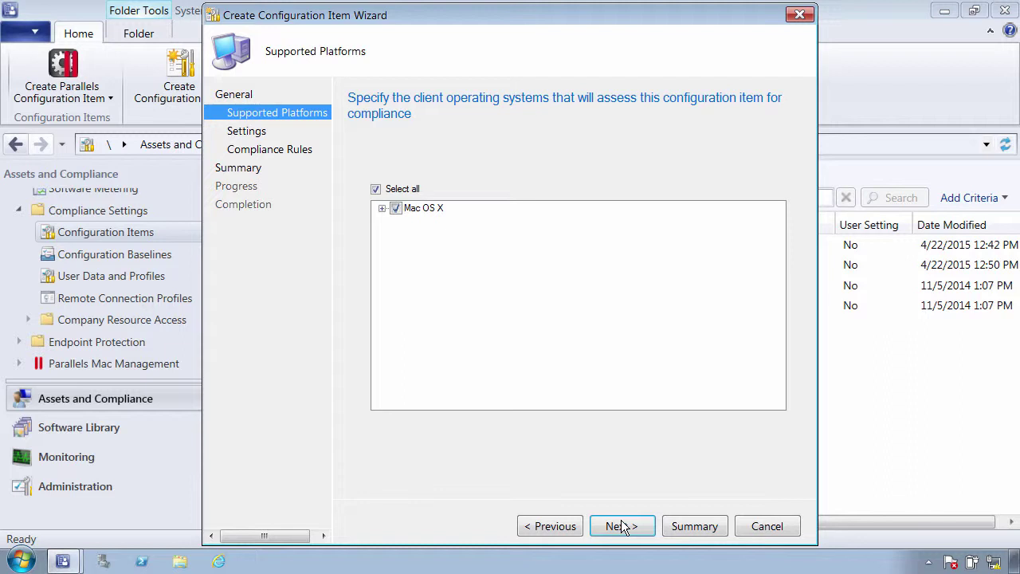
# Add a 'Script Item' setting of type Script with String data and the pasted shell discovery script
pyautogui.click(622, 527)
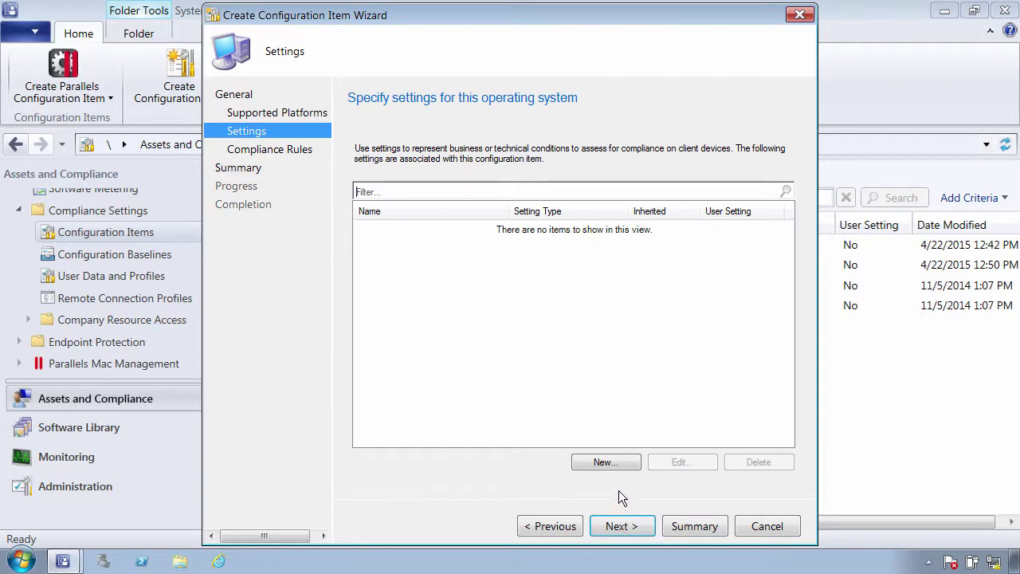
pyautogui.click(612, 463)
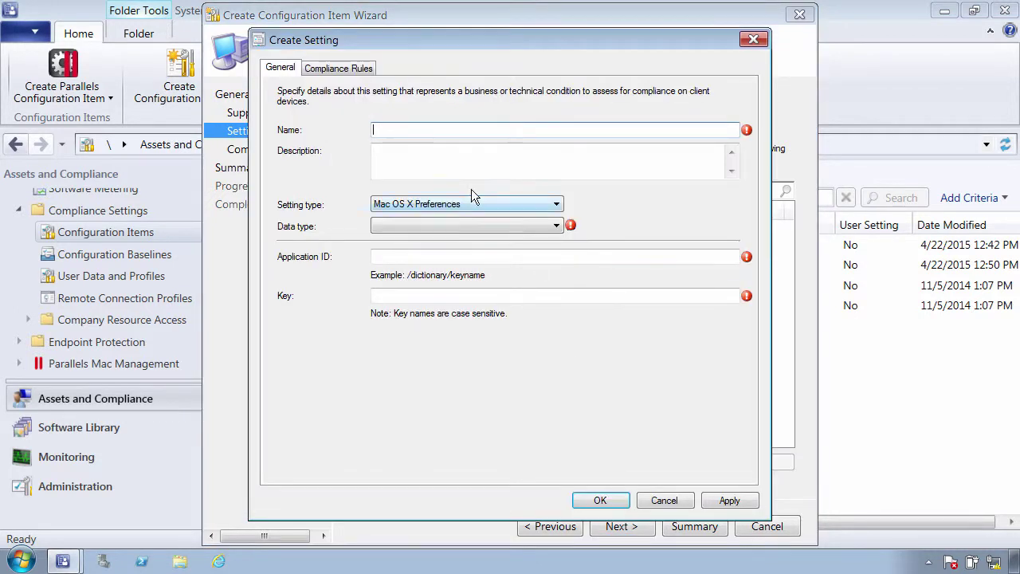
pyautogui.write('Script')
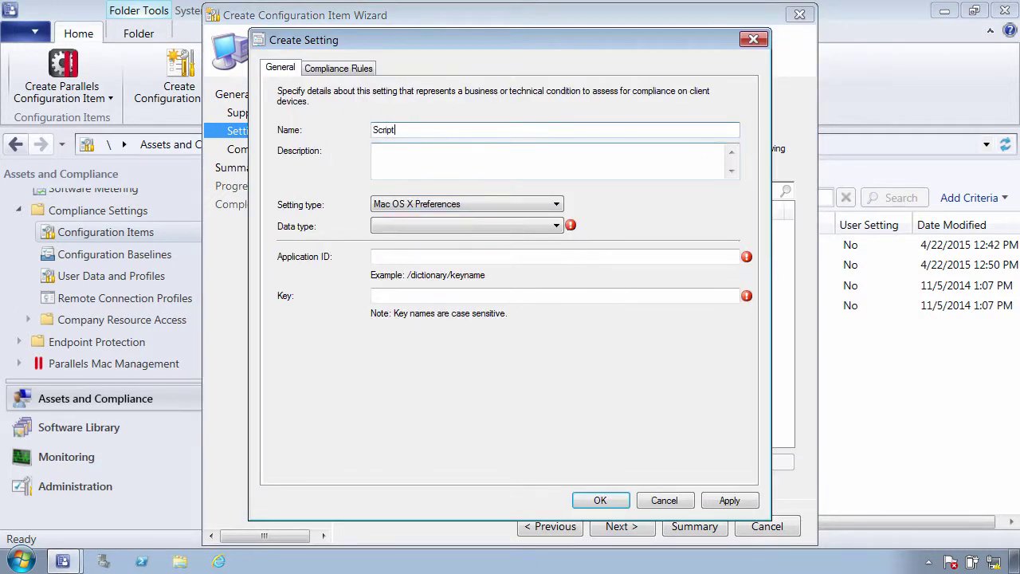
pyautogui.write(' Item')
pyautogui.click(442, 203)
pyautogui.click(427, 229)
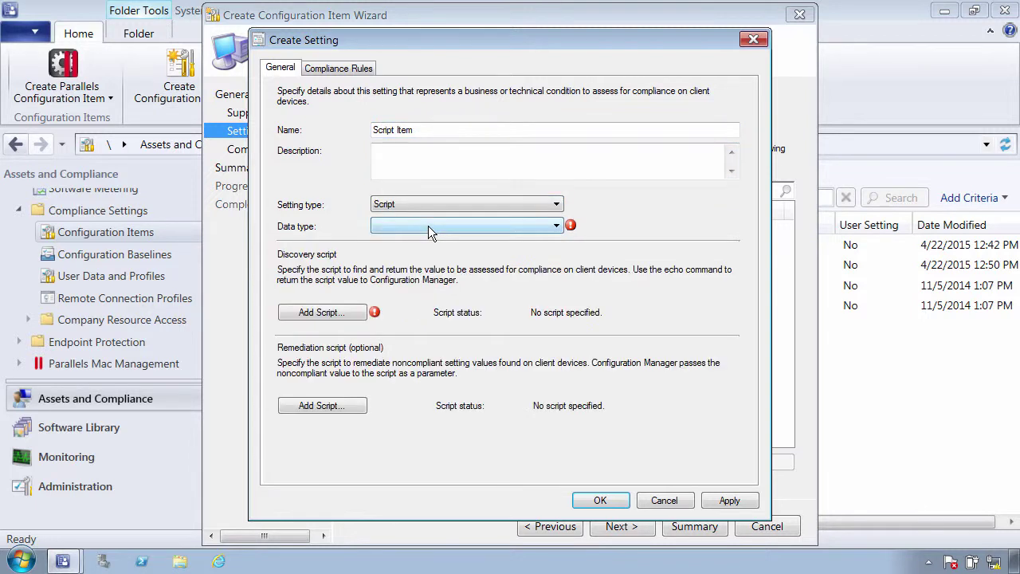
pyautogui.click(428, 225)
pyautogui.click(421, 239)
pyautogui.click(321, 312)
pyautogui.rightClick(376, 229)
pyautogui.click(399, 292)
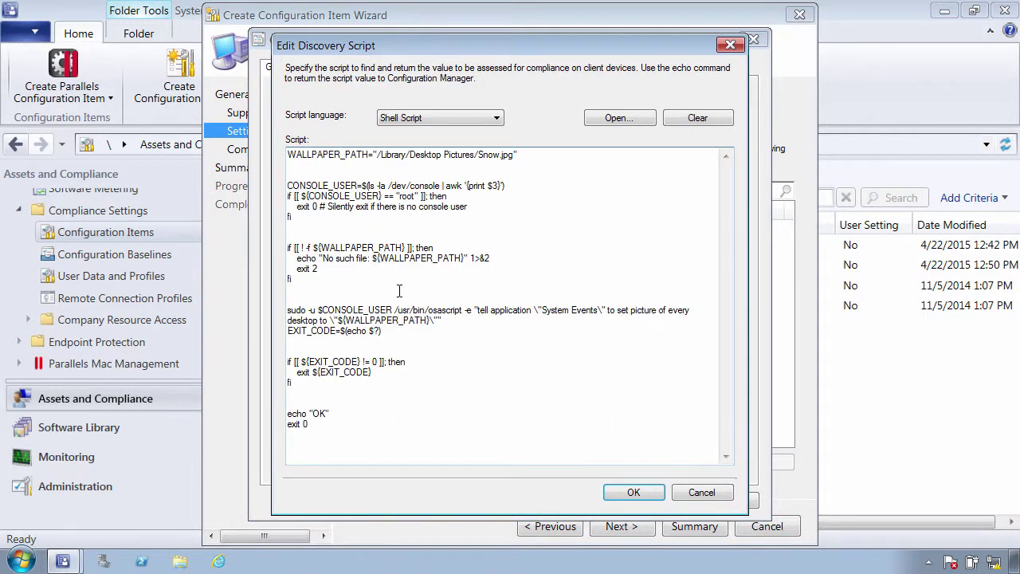
pyautogui.click(634, 491)
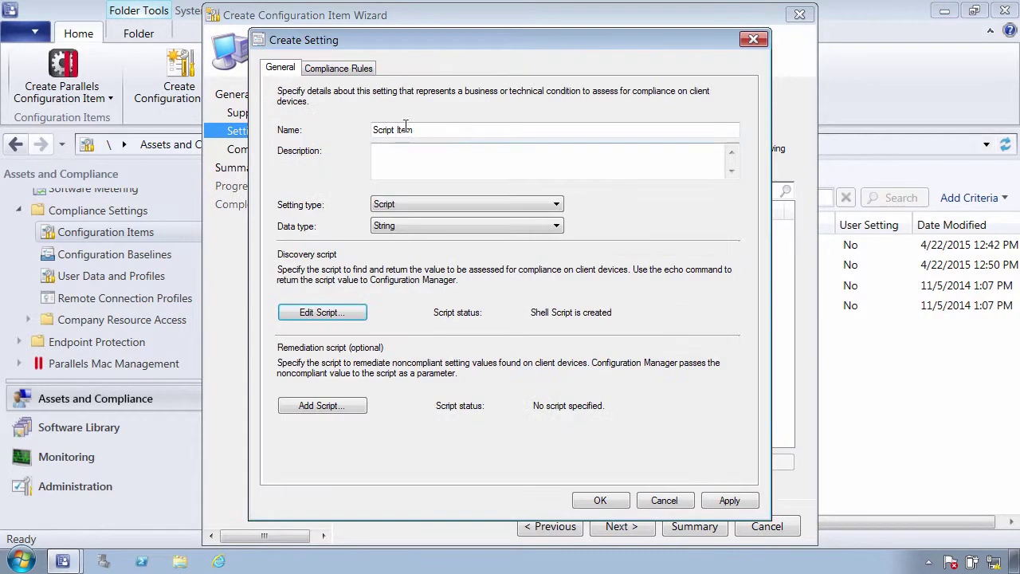
# Give the setting a compliance rule Equals 'OK', save it, and finish creating the configuration item
pyautogui.click(338, 68)
pyautogui.click(561, 467)
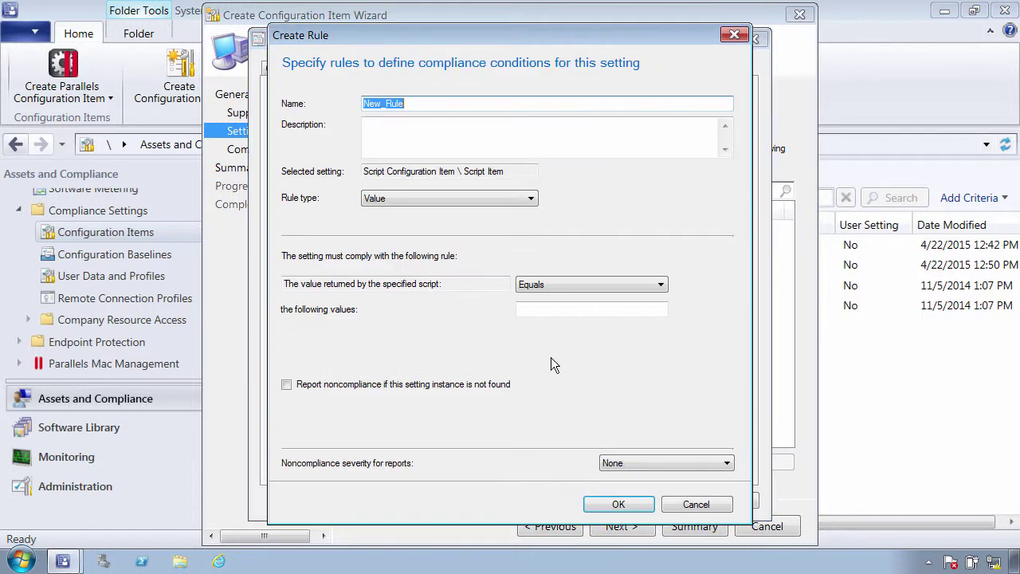
pyautogui.click(545, 310)
pyautogui.write('OK')
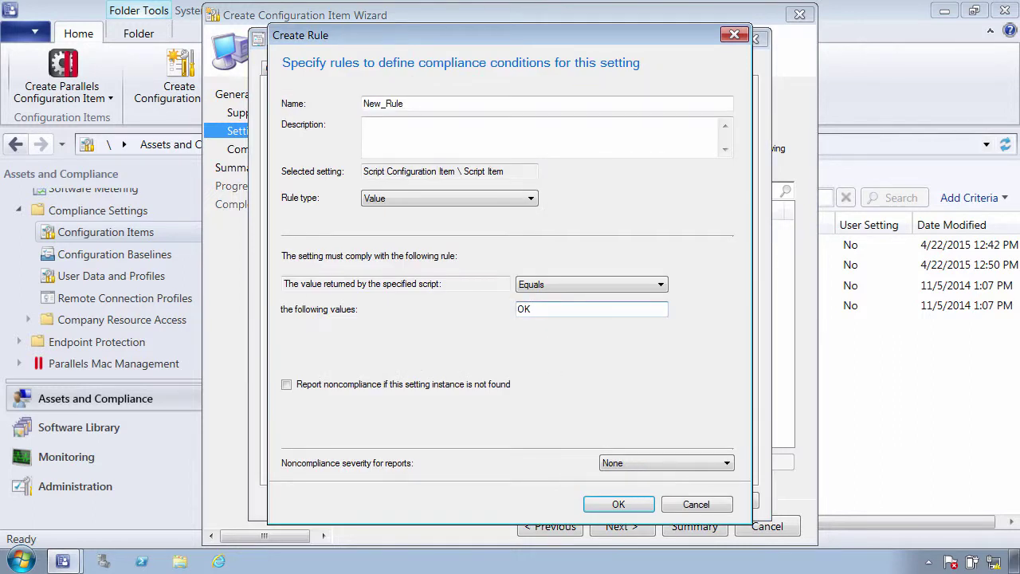
pyautogui.click(621, 504)
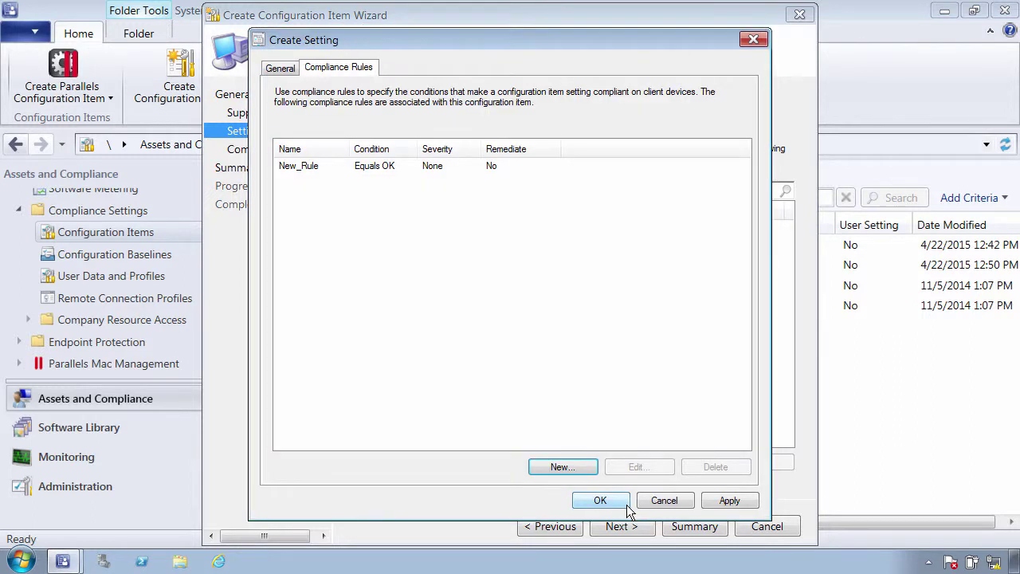
pyautogui.click(623, 504)
pyautogui.click(633, 525)
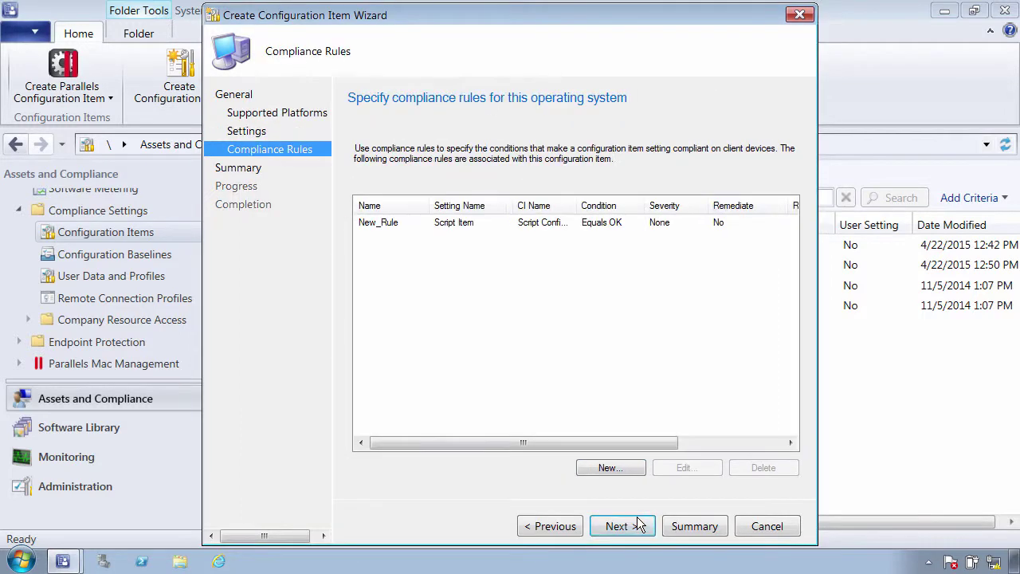
pyautogui.click(634, 525)
pyautogui.click(620, 525)
# Start a new configuration baseline named 'Mac OS X baseline' and choose to add configuration items
pyautogui.click(765, 525)
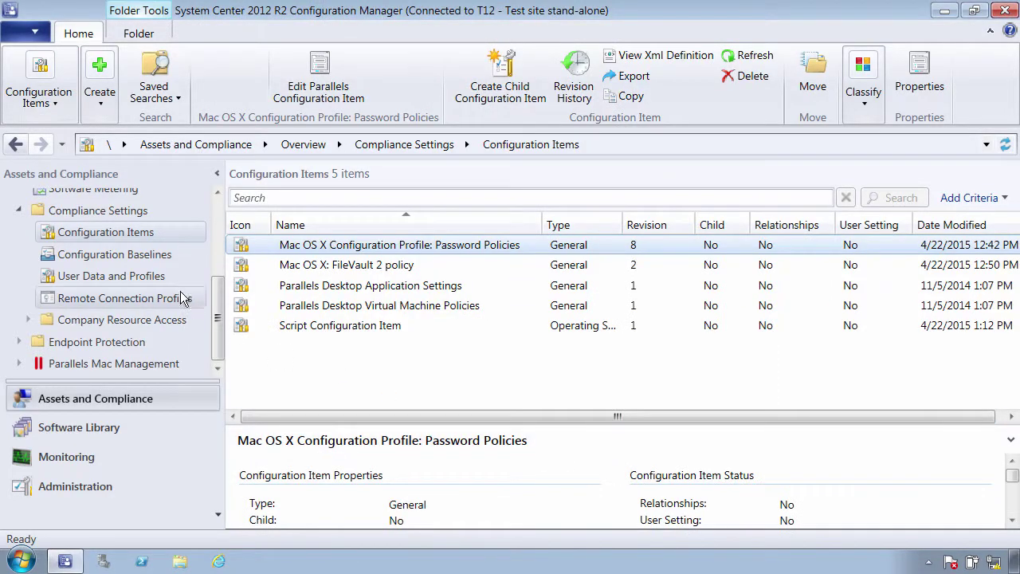
pyautogui.click(155, 255)
pyautogui.rightClick(342, 269)
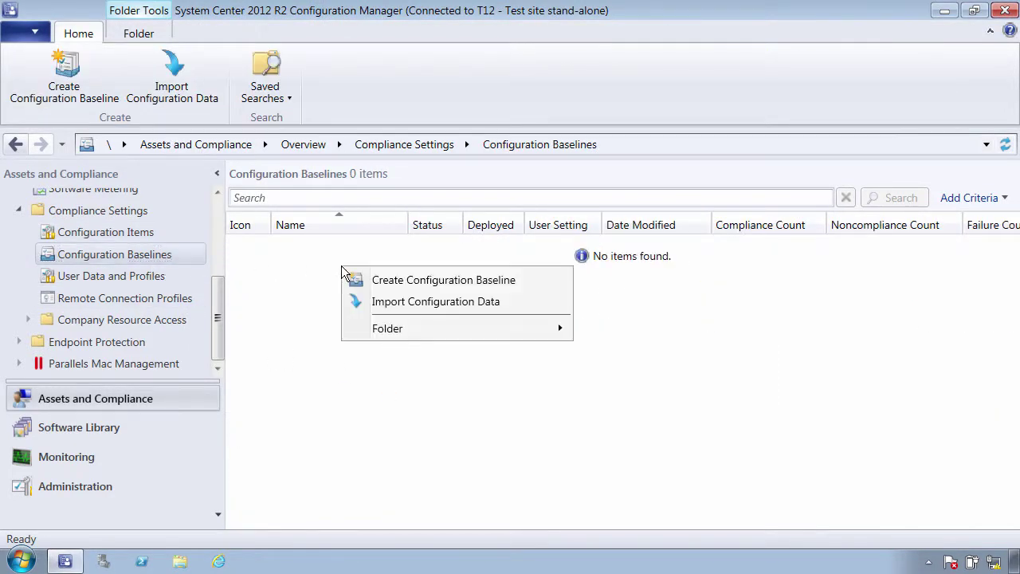
pyautogui.click(370, 278)
pyautogui.write('Mac OS X ')
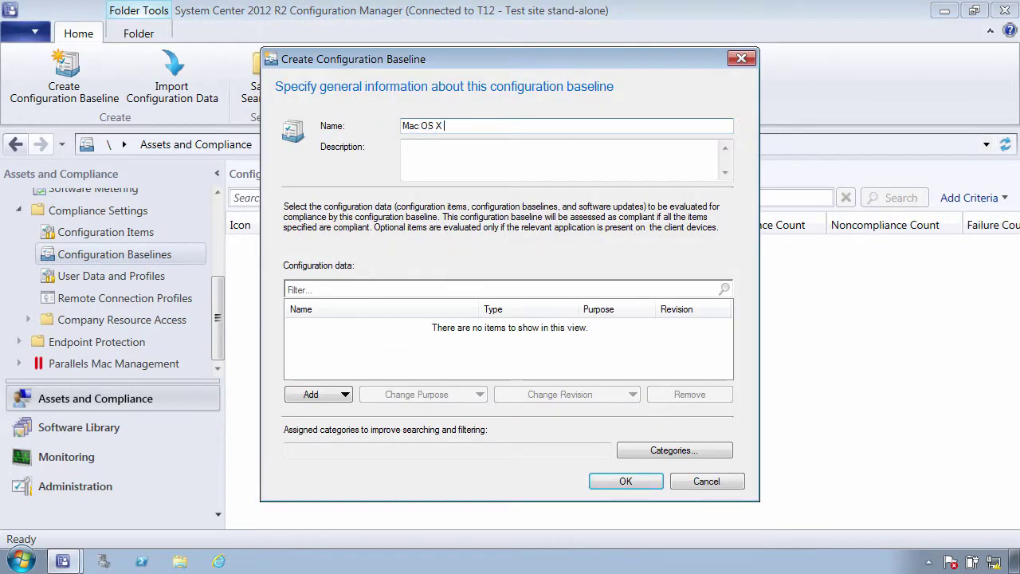
pyautogui.write('baseline')
pyautogui.click(348, 395)
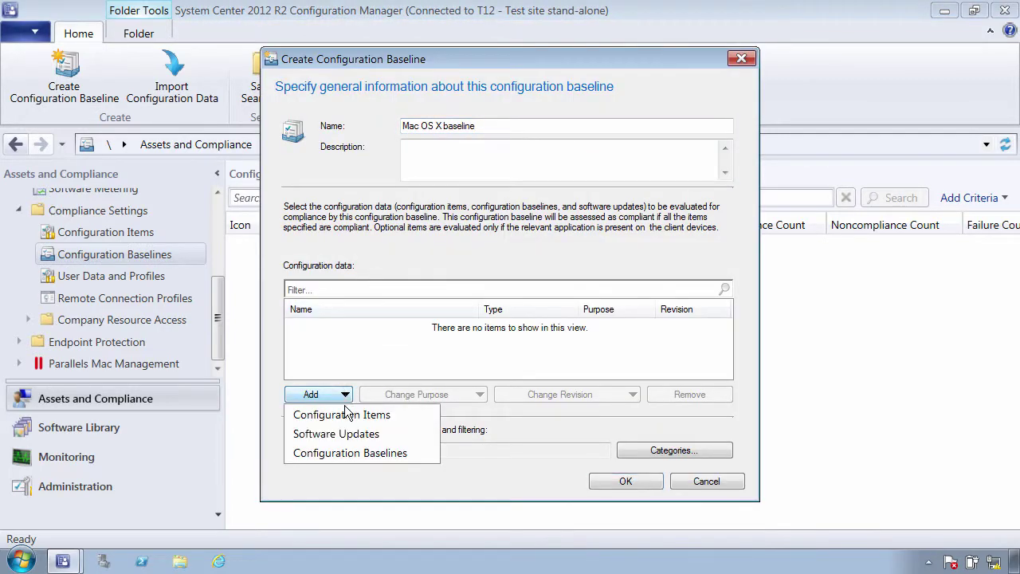
pyautogui.click(346, 413)
# Add the password policy, FileVault 2 and Script Configuration Item items, then create the baseline
pyautogui.click(357, 184)
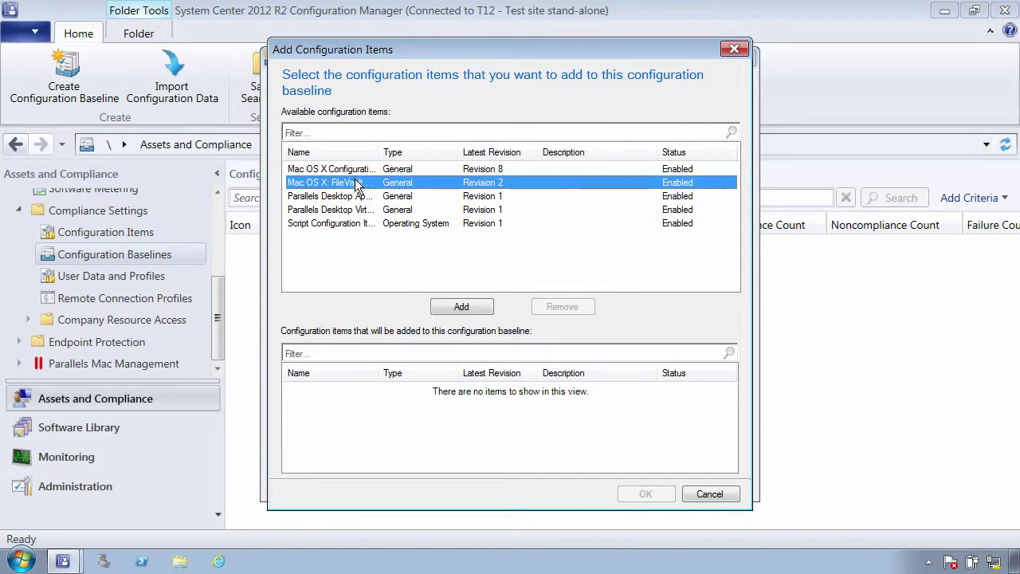
pyautogui.click(357, 170)
pyautogui.click(456, 307)
pyautogui.doubleClick(339, 171)
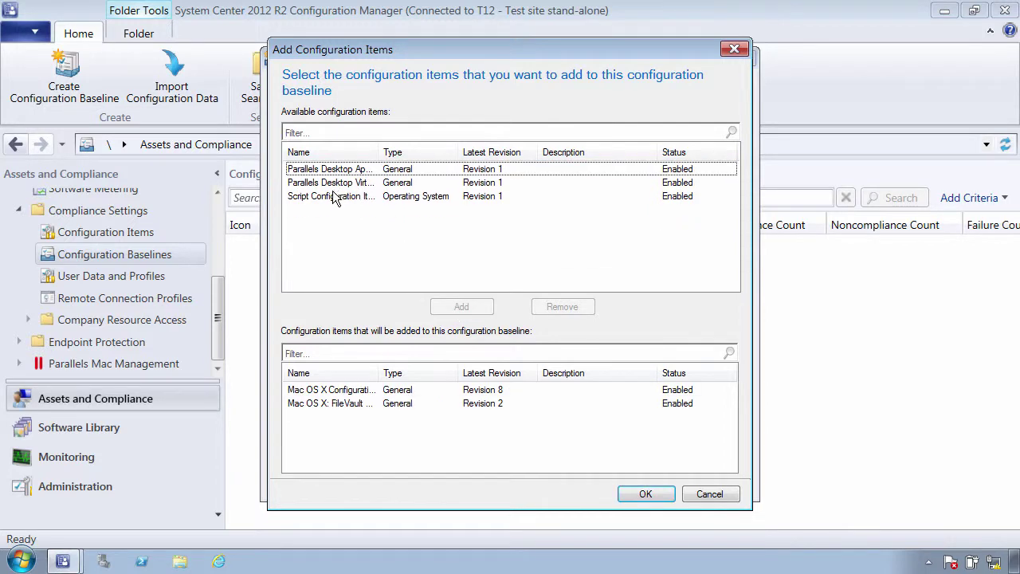
pyautogui.doubleClick(335, 197)
pyautogui.click(644, 492)
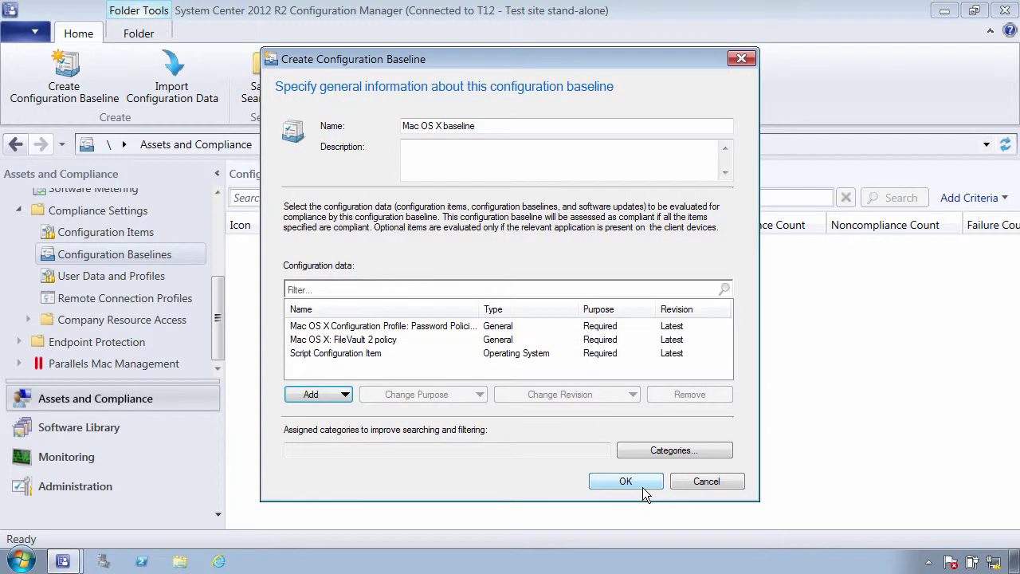
pyautogui.click(643, 486)
# Deploy the Mac OS X baseline to the All Mac OS X Systems device collection
pyautogui.rightClick(476, 249)
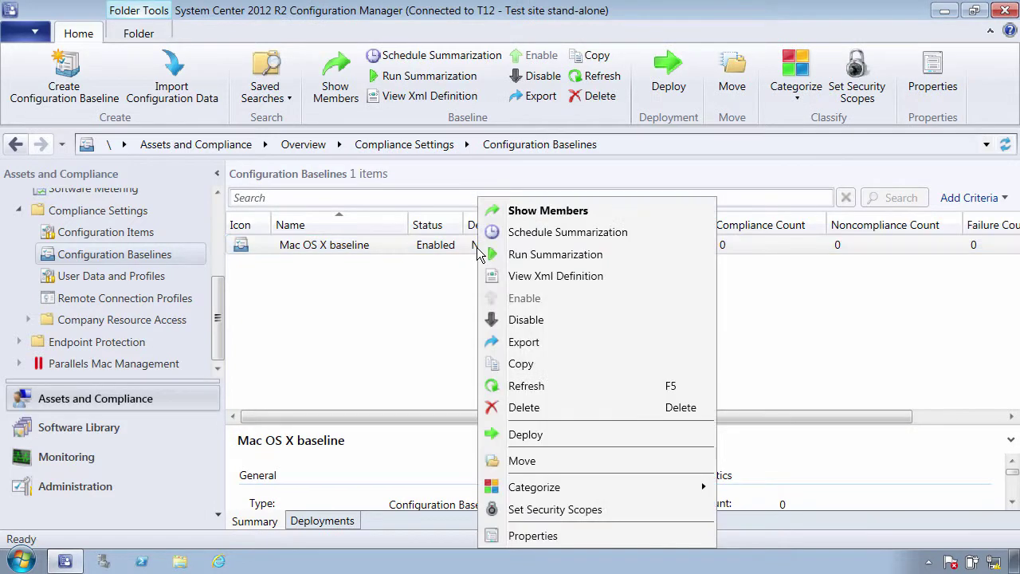
pyautogui.click(532, 435)
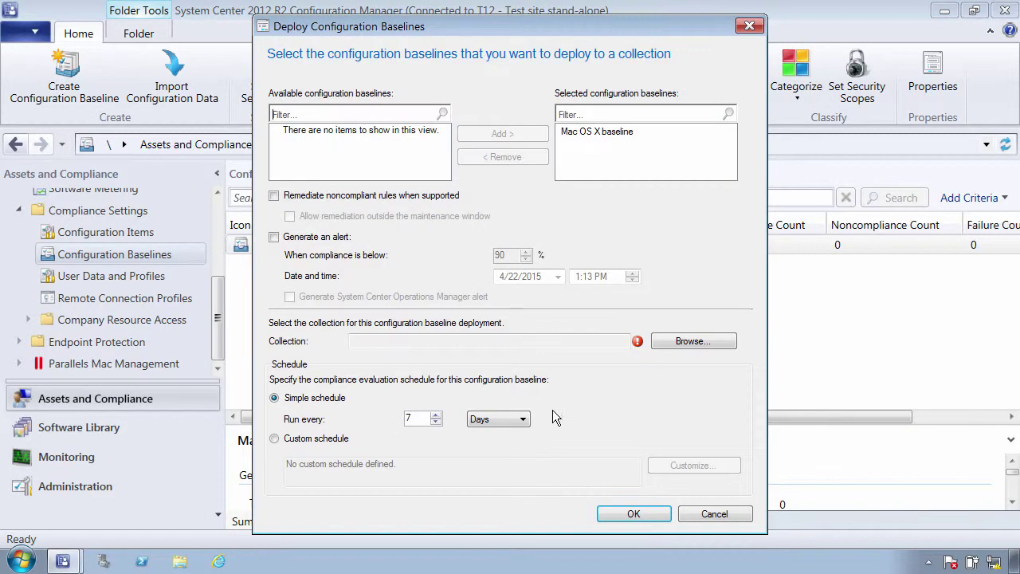
pyautogui.click(676, 341)
pyautogui.click(383, 123)
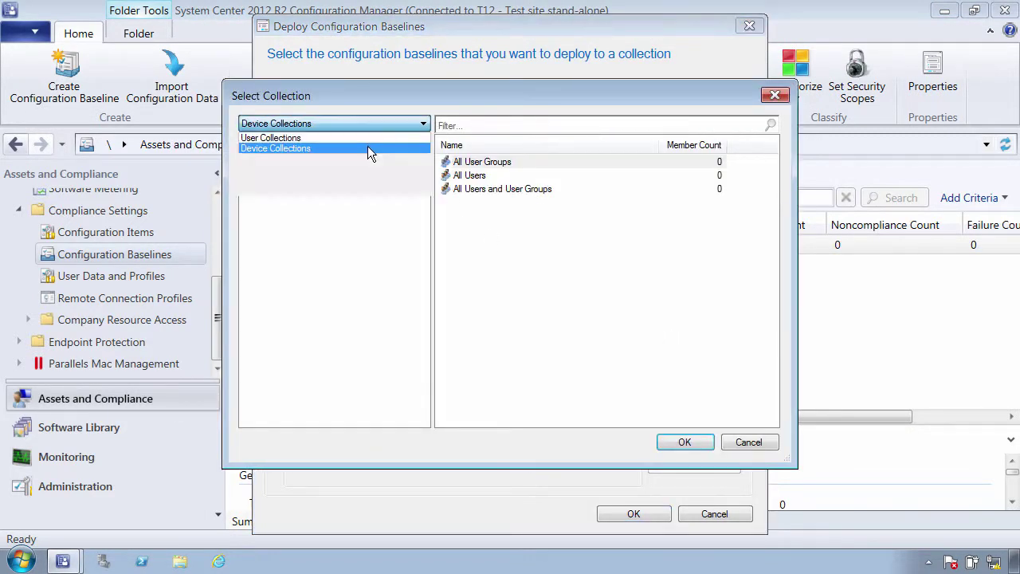
pyautogui.click(367, 146)
pyautogui.doubleClick(462, 189)
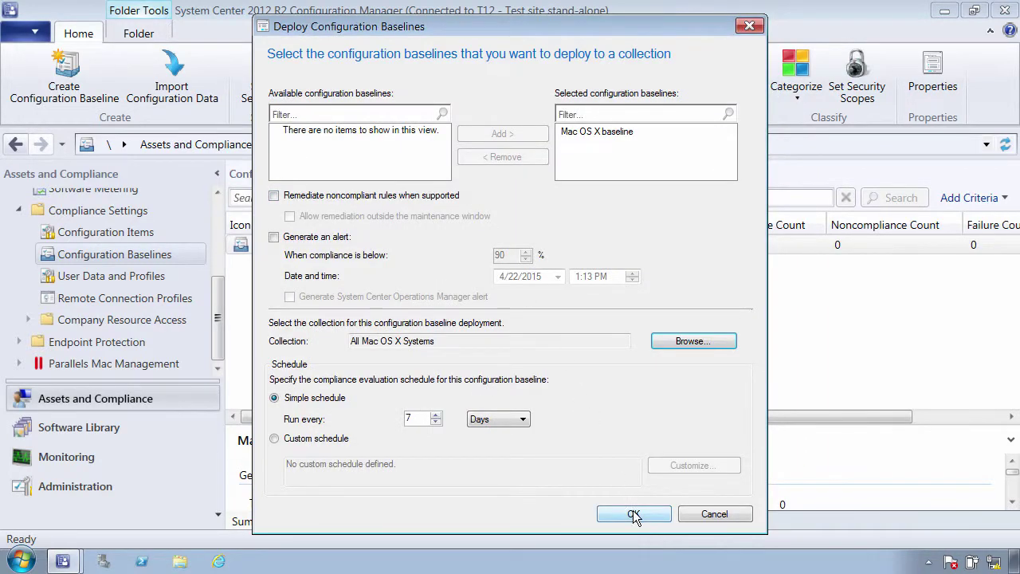